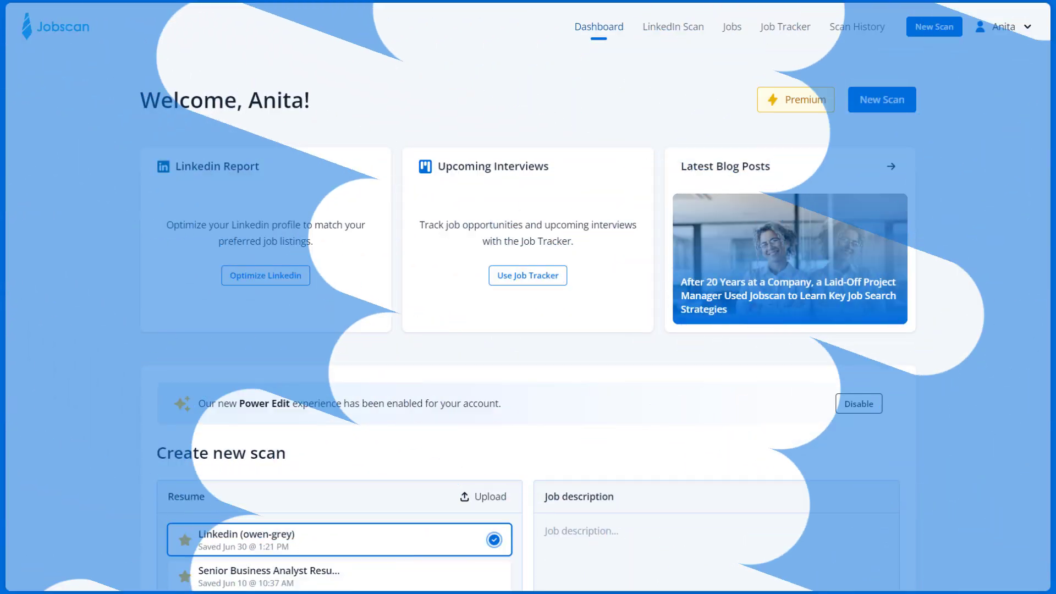
Scroll down to the Jobs search and enter 'Texas City, TX, US' as the location.
scroll(528, 297, "down", 4)
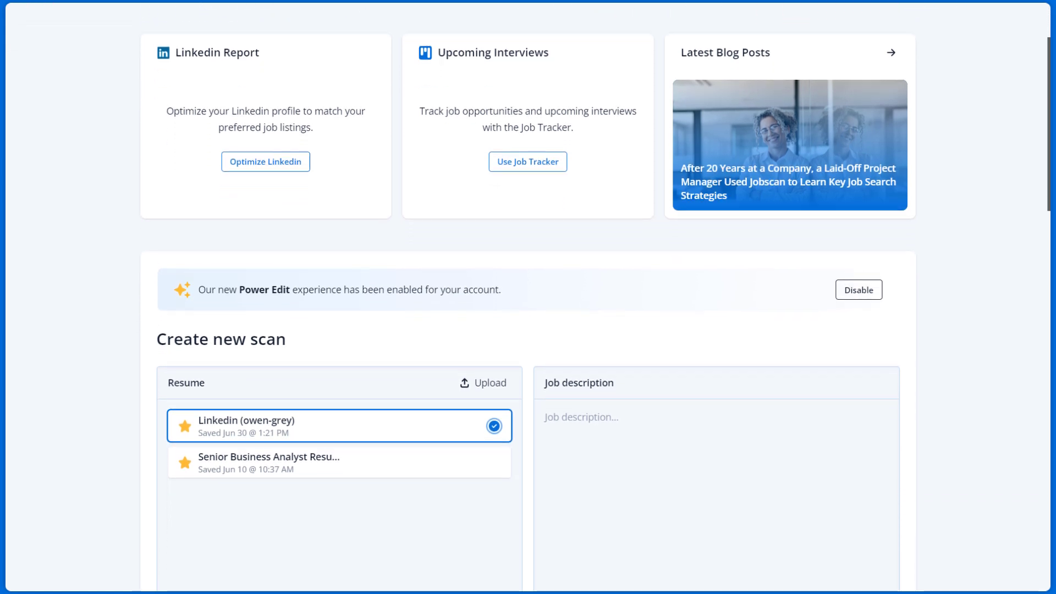
scroll(528, 297, "down", 7)
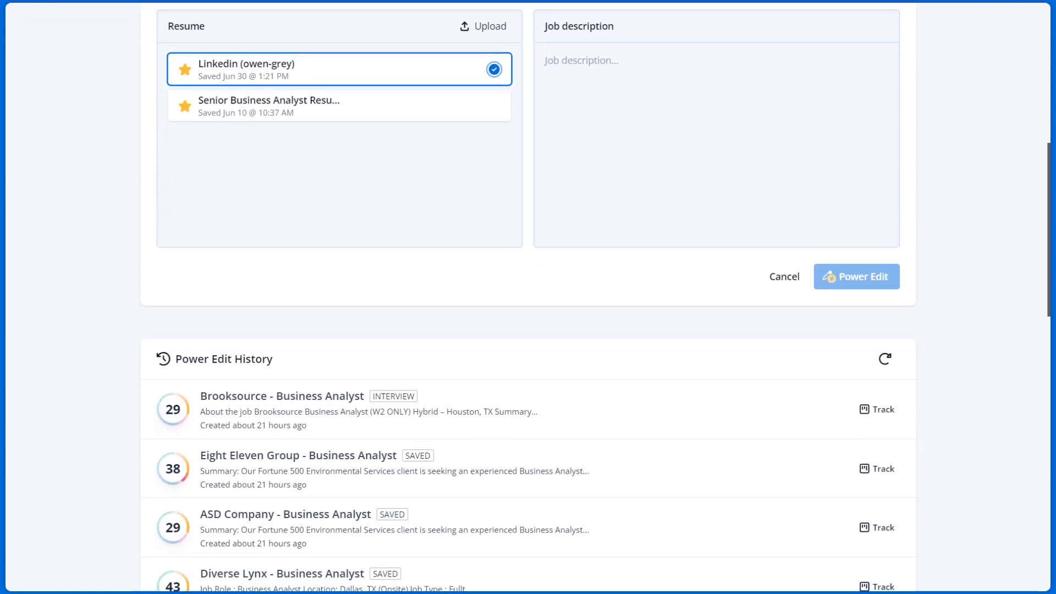
scroll(528, 297, "down", 7)
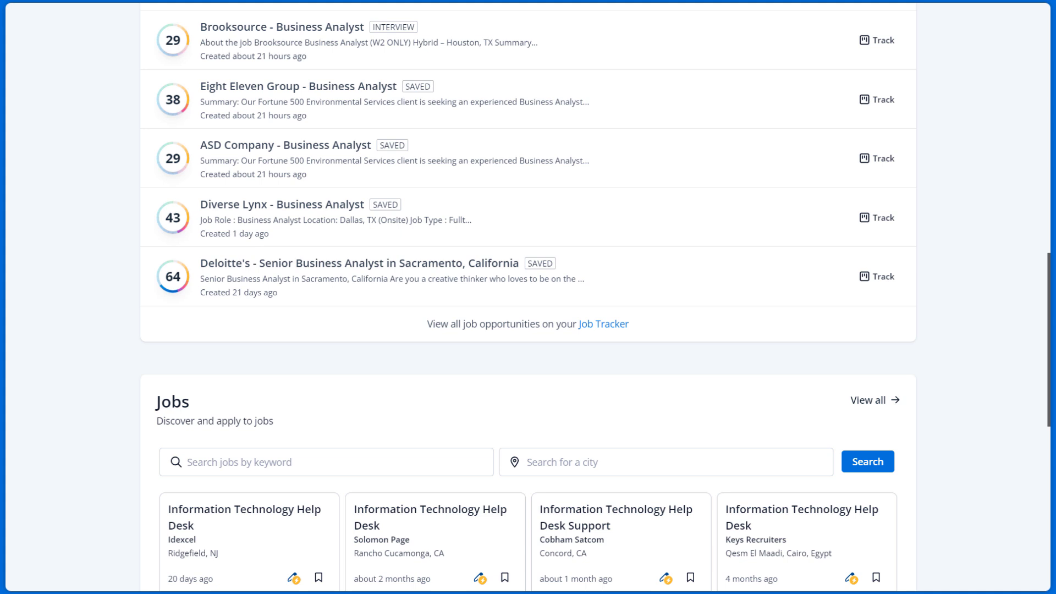
scroll(528, 298, "down", 4)
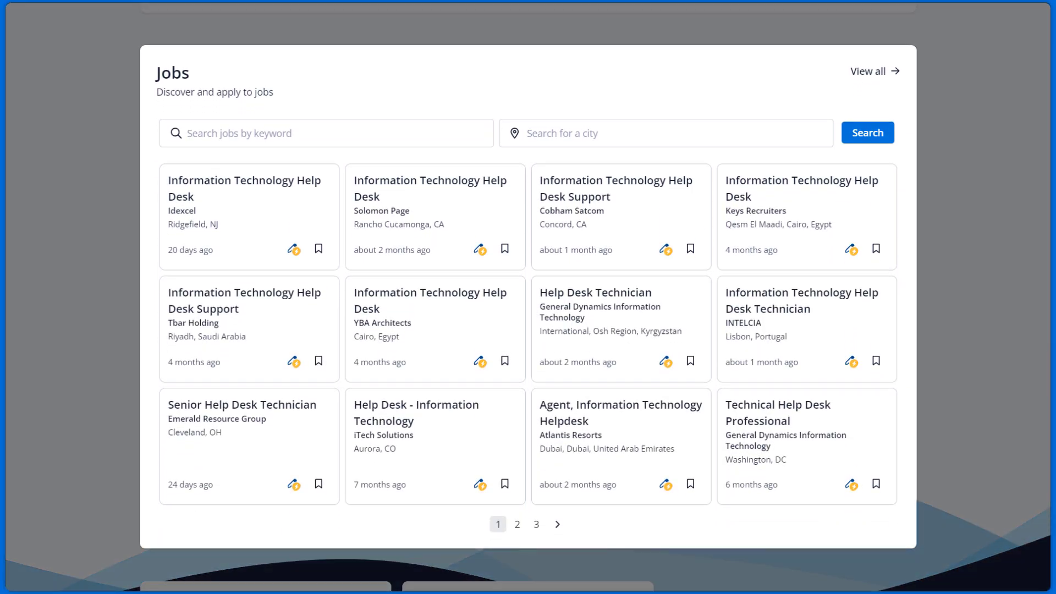
left_click(539, 134)
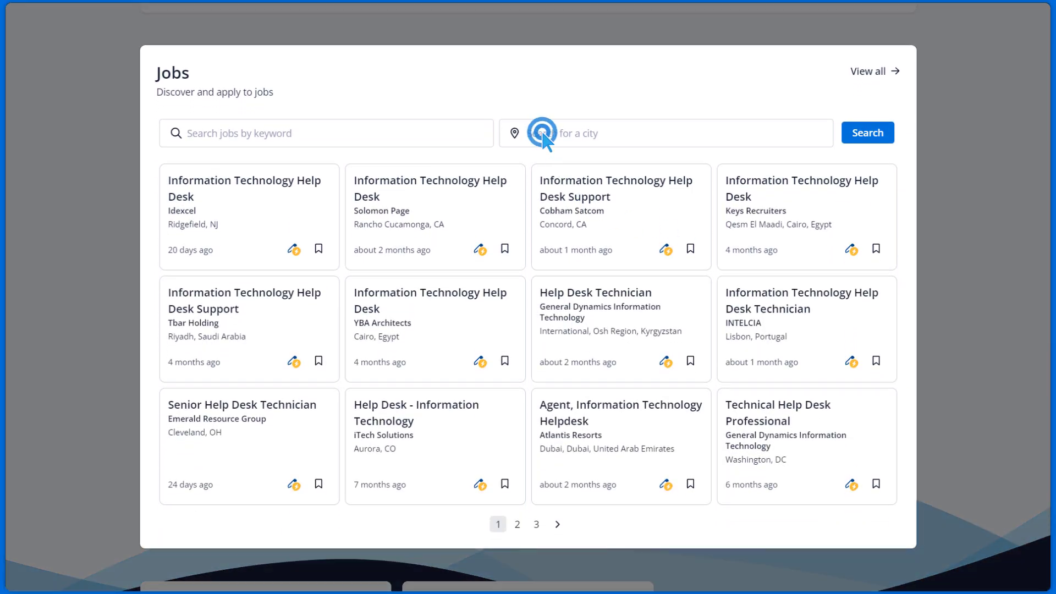
type("Texas City, TX, US")
left_click(243, 131)
Search for 'Business Analyst' jobs and open the System One Business Analyst listing.
type("Business Analyst")
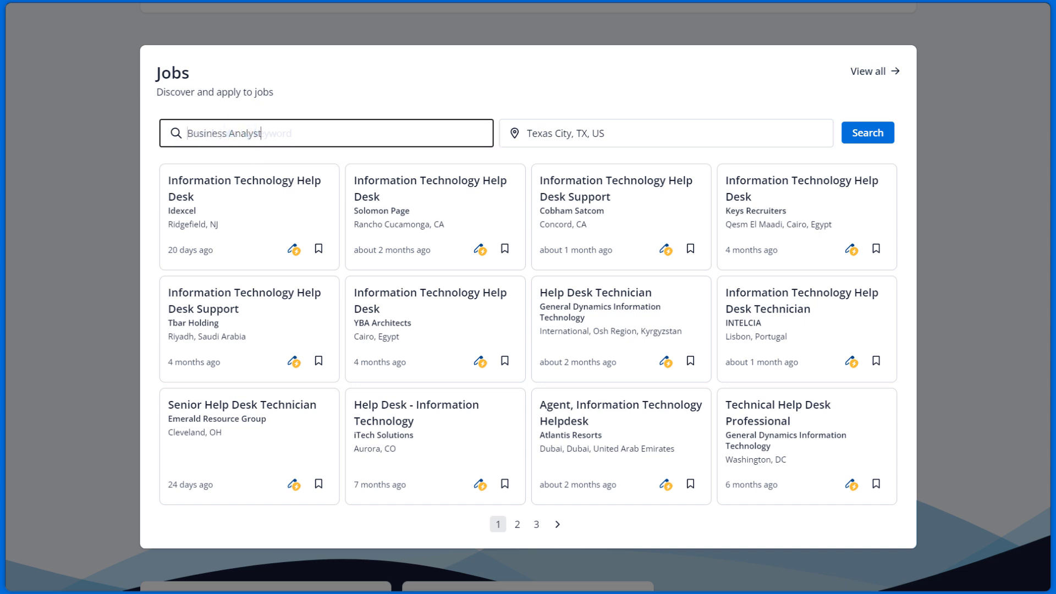
left_click(869, 136)
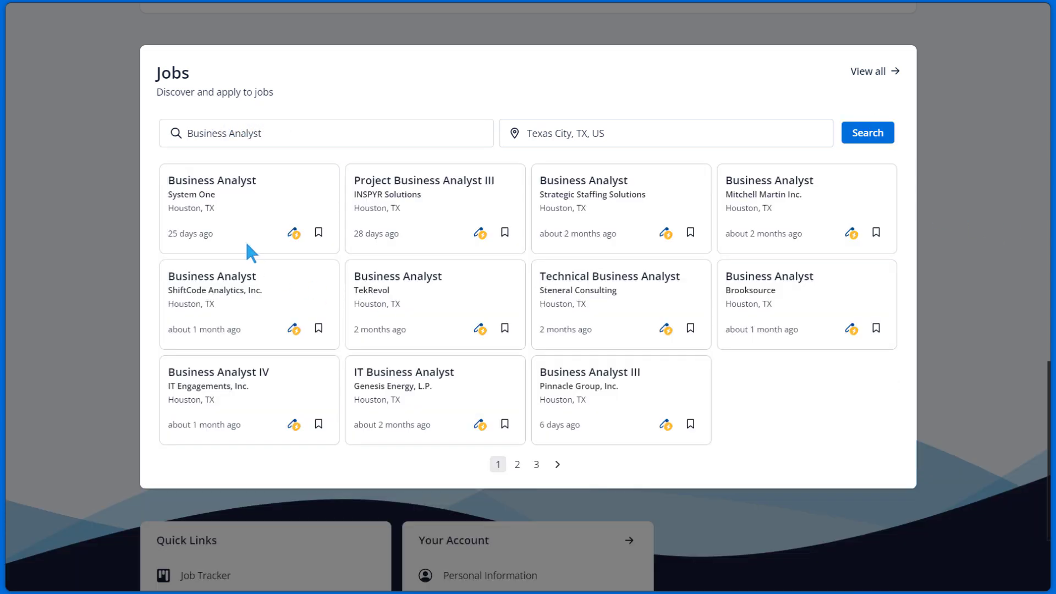
left_click(229, 202)
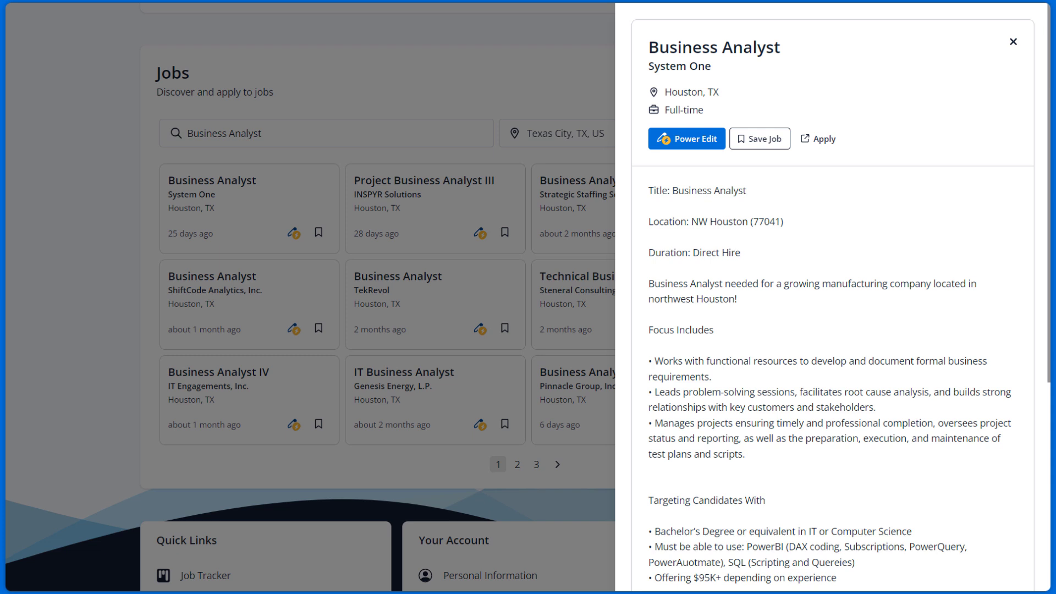
Save and track the System One job in the Job Tracker, then start its salary entry.
left_click(761, 139)
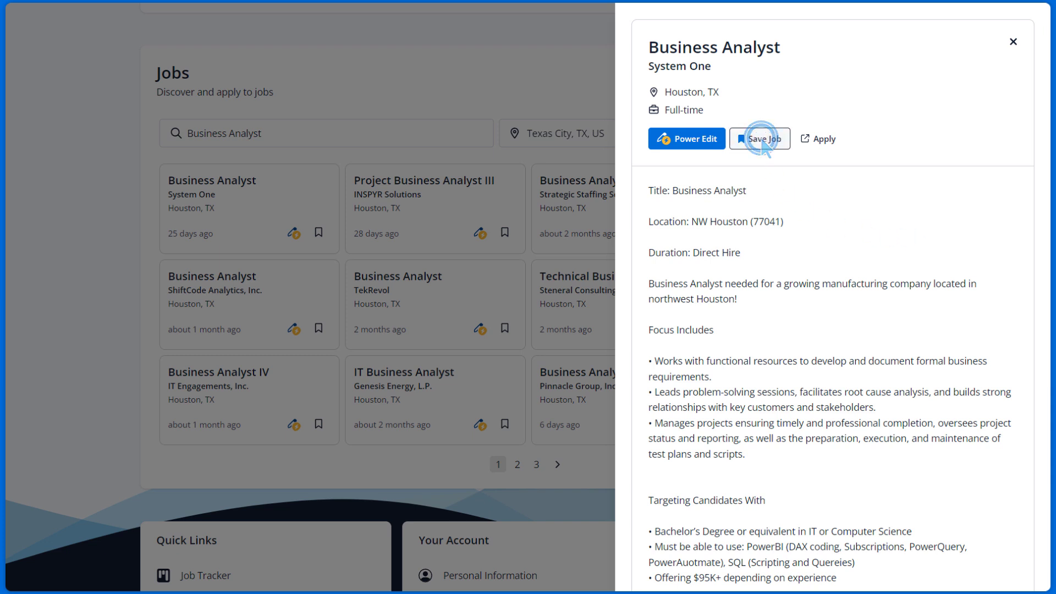
left_click(755, 139)
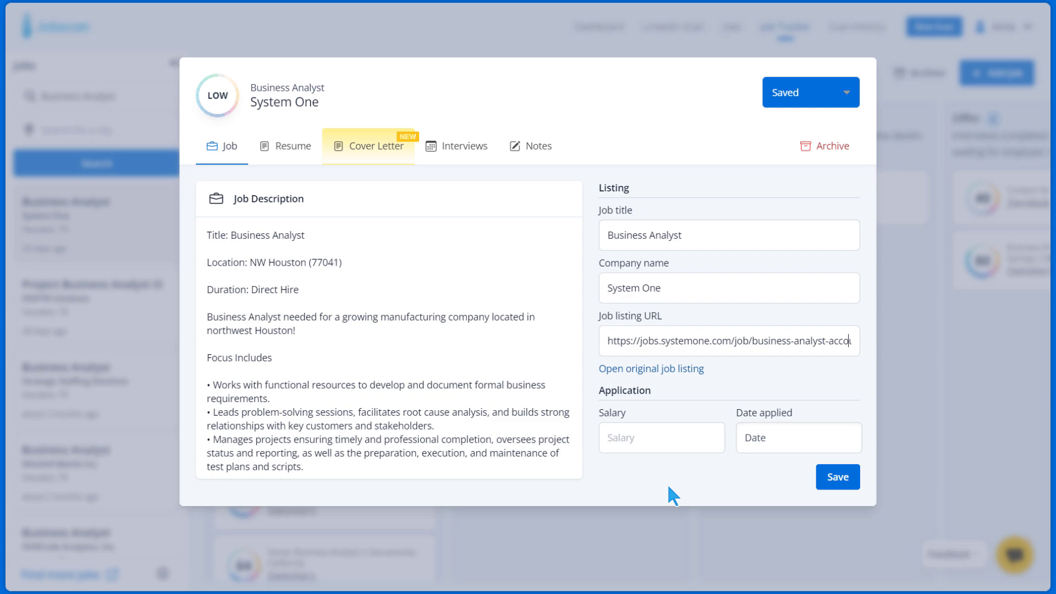
left_click(643, 434)
Save the System One salary and add Hillwood Construction's Senior Business Analyst job as Saved.
type("100,000")
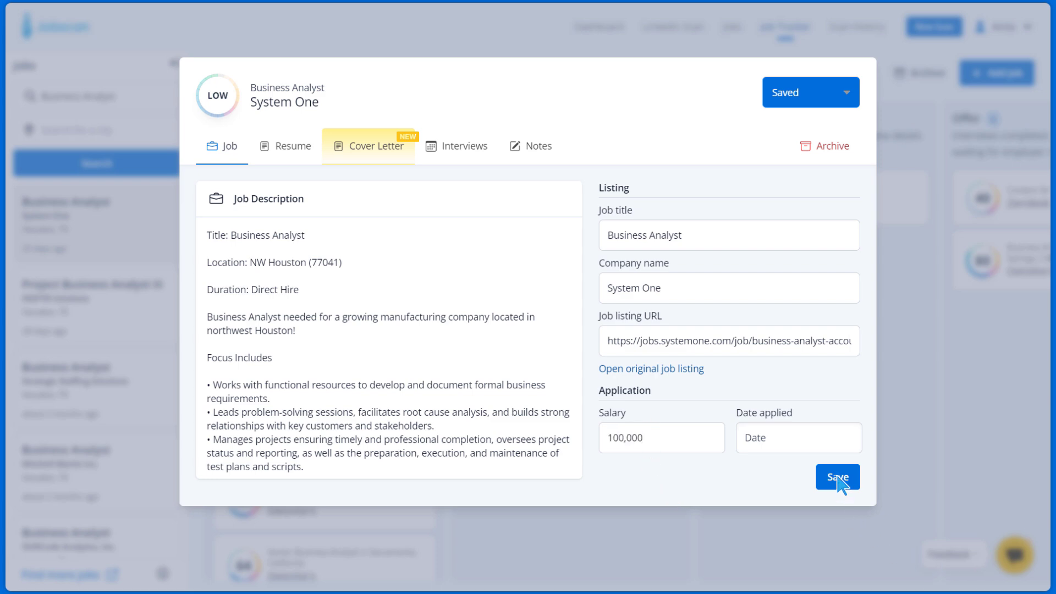
left_click(840, 478)
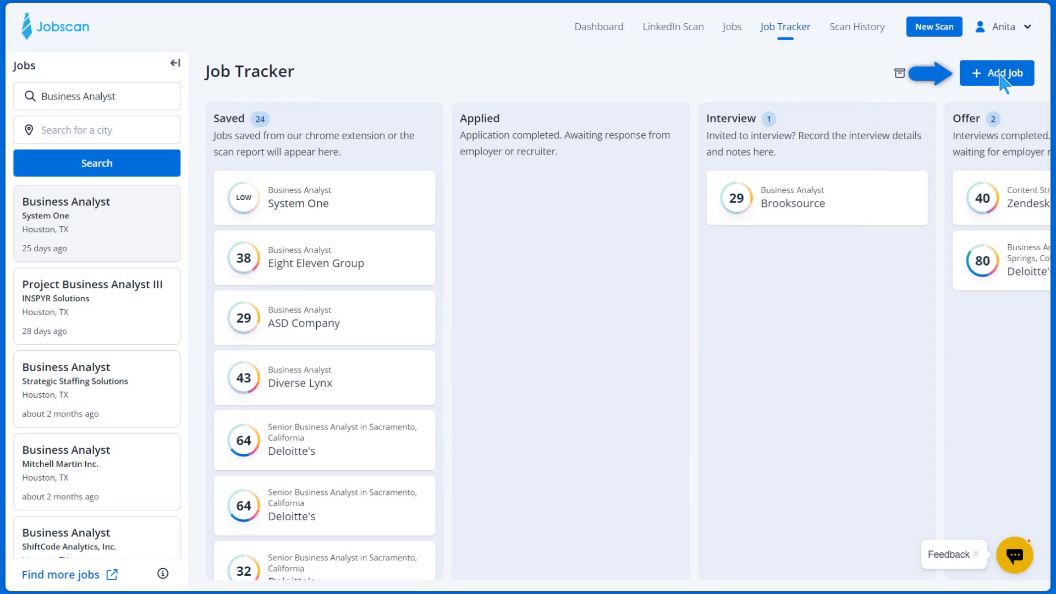
left_click(999, 74)
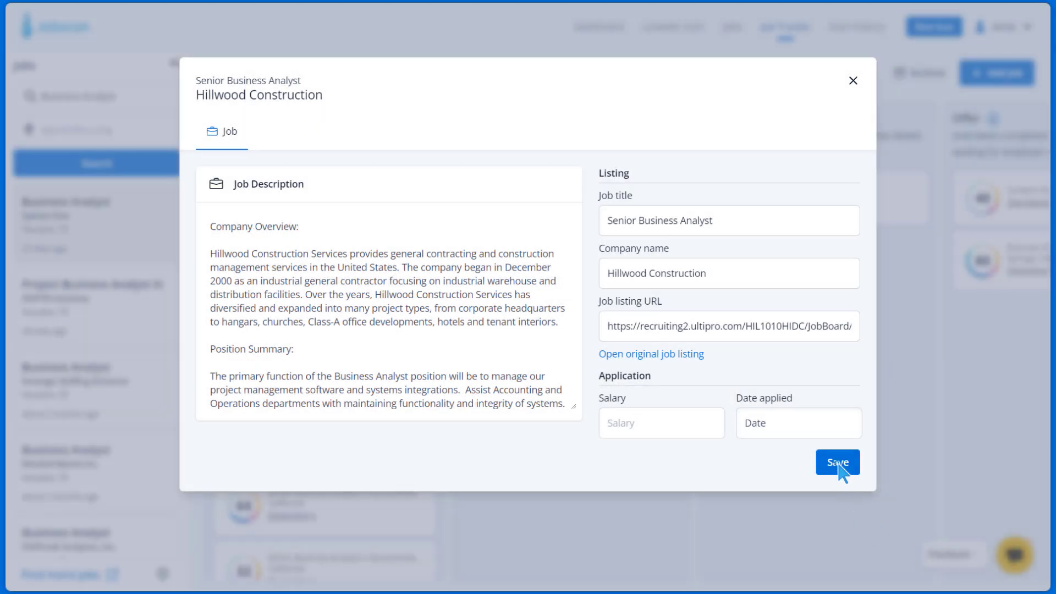
left_click(838, 463)
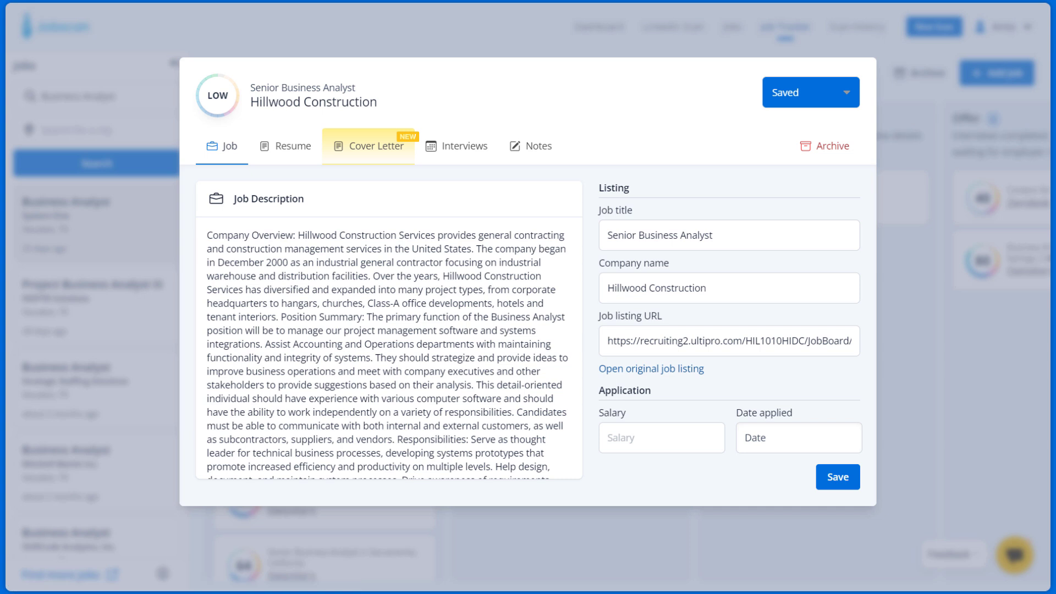
Choose the Senior Business Analyst resume in the Hillwood job's Resume section and attach it.
left_click(288, 144)
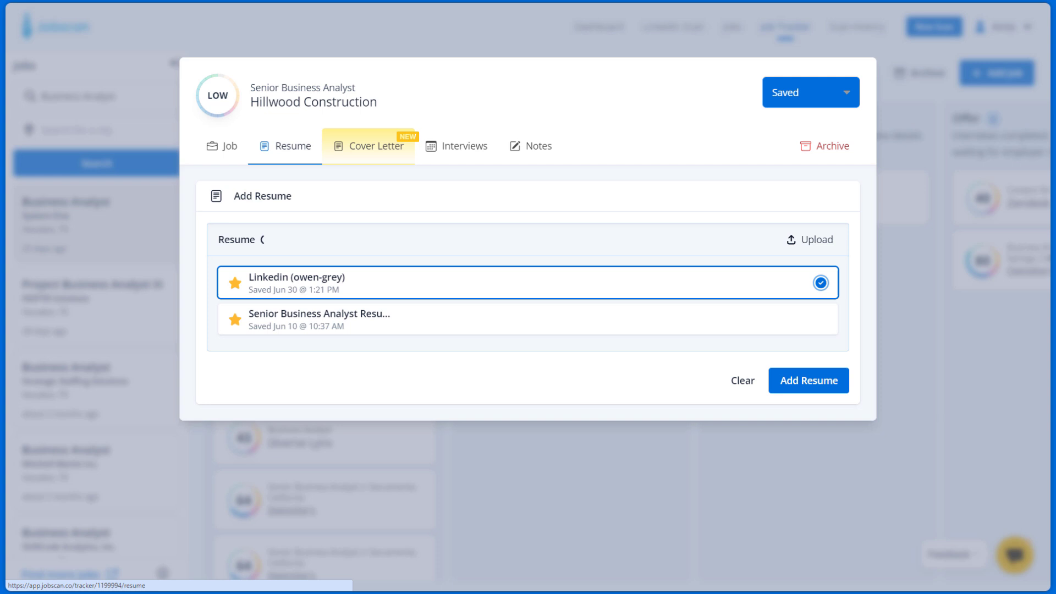
left_click(358, 315)
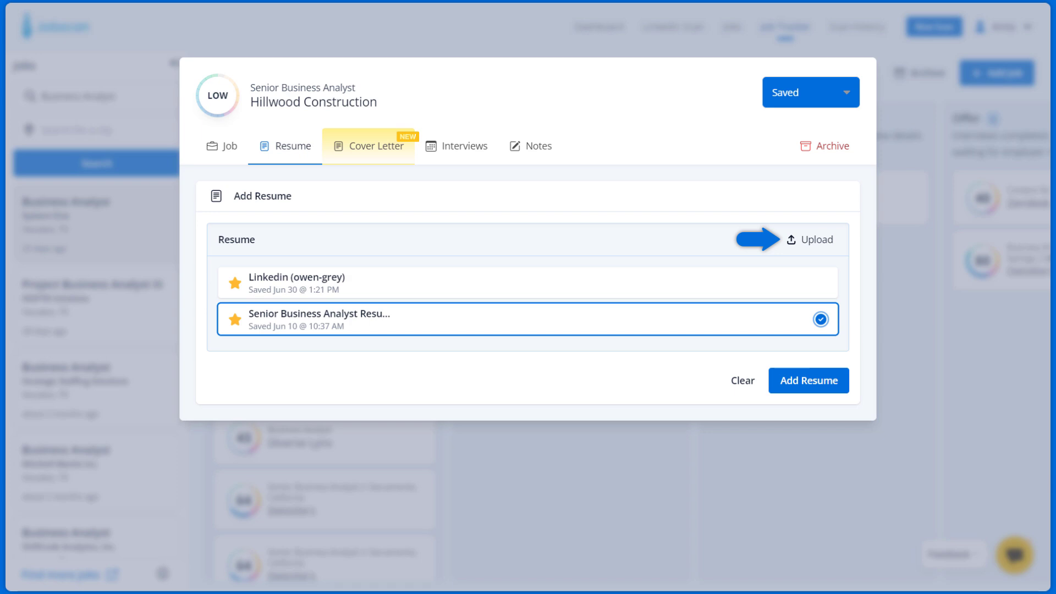
left_click(813, 381)
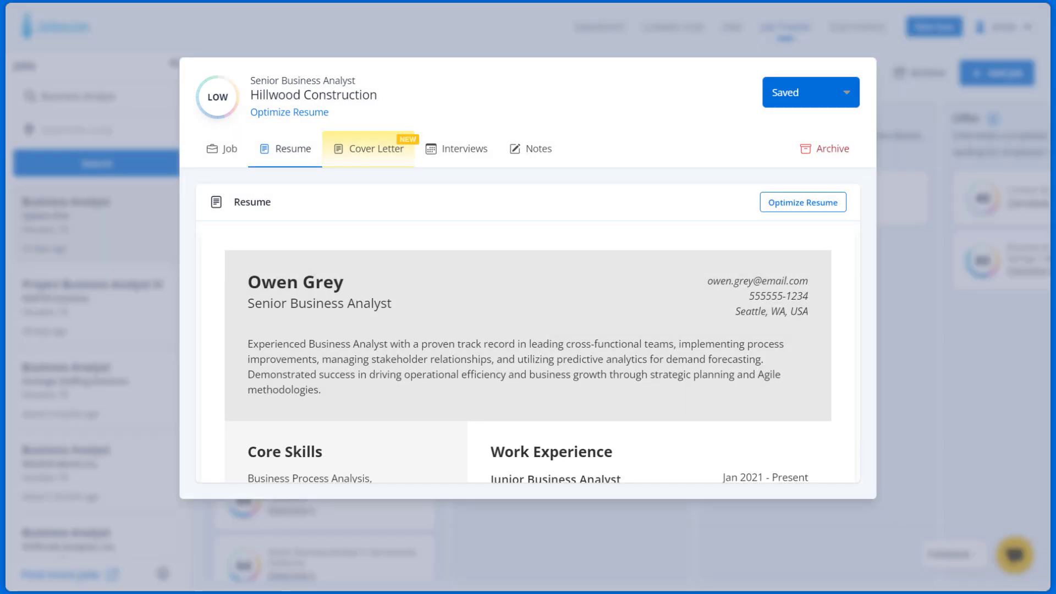
Add missing Hard Skills through Optimize Resume, lifting the Hillwood match score to 84.
left_click(795, 201)
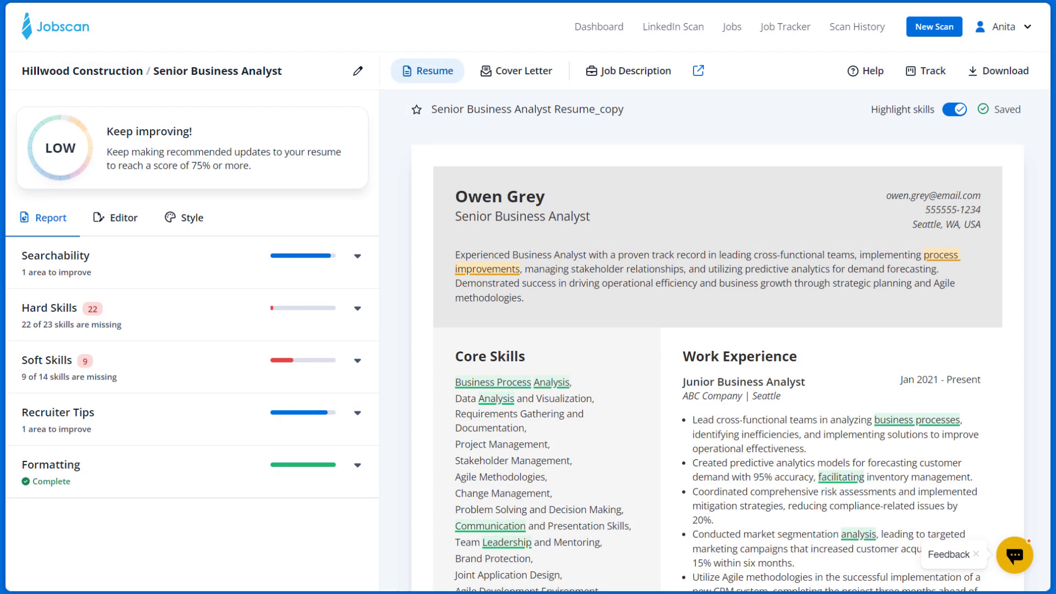
left_click(193, 311)
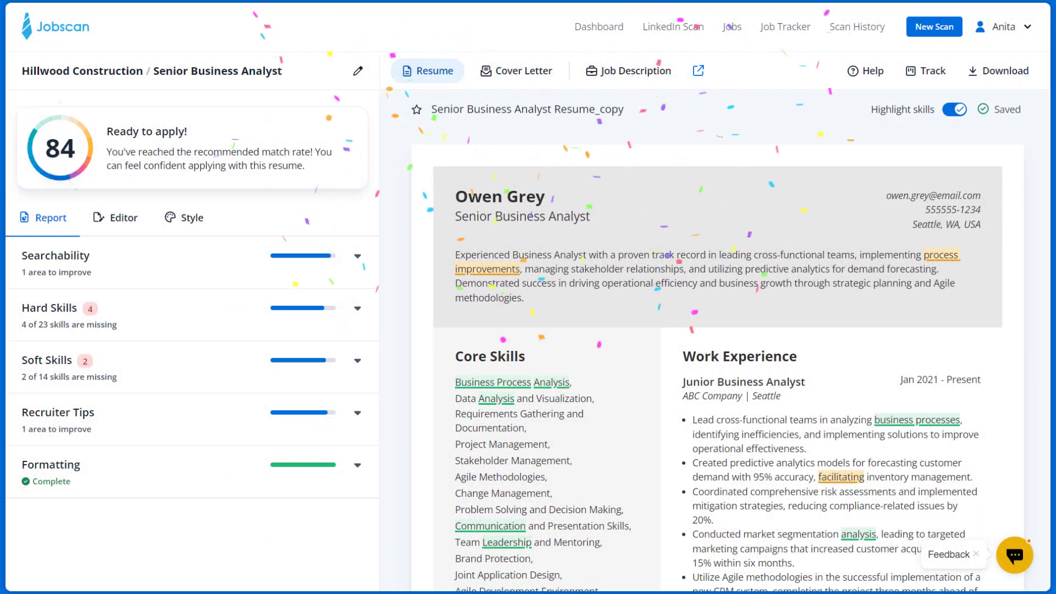
left_click(929, 72)
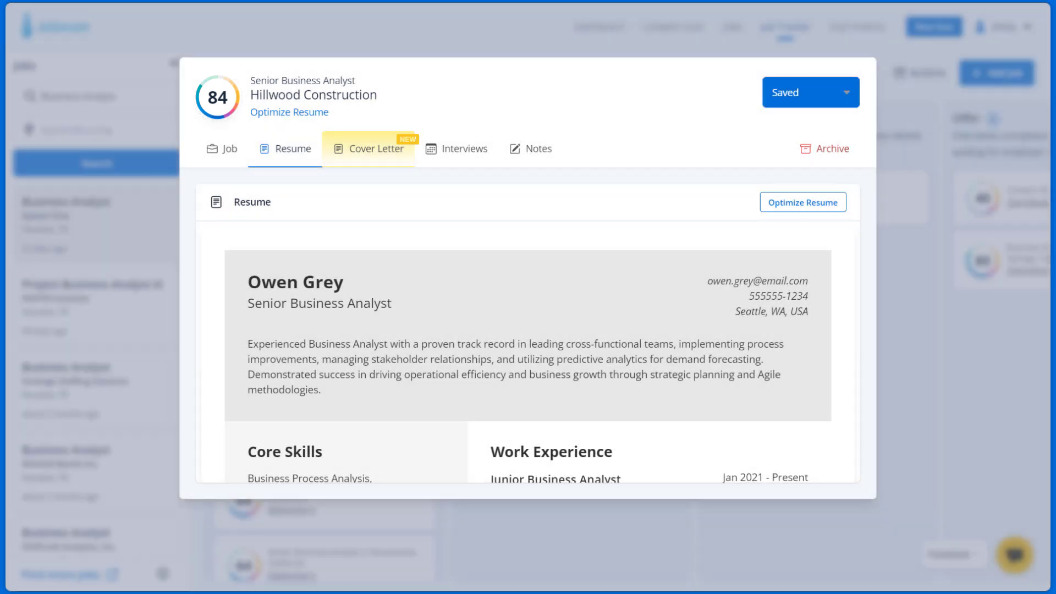
Generate and save an automatic cover letter for the Hillwood job, then return to the board.
left_click(372, 148)
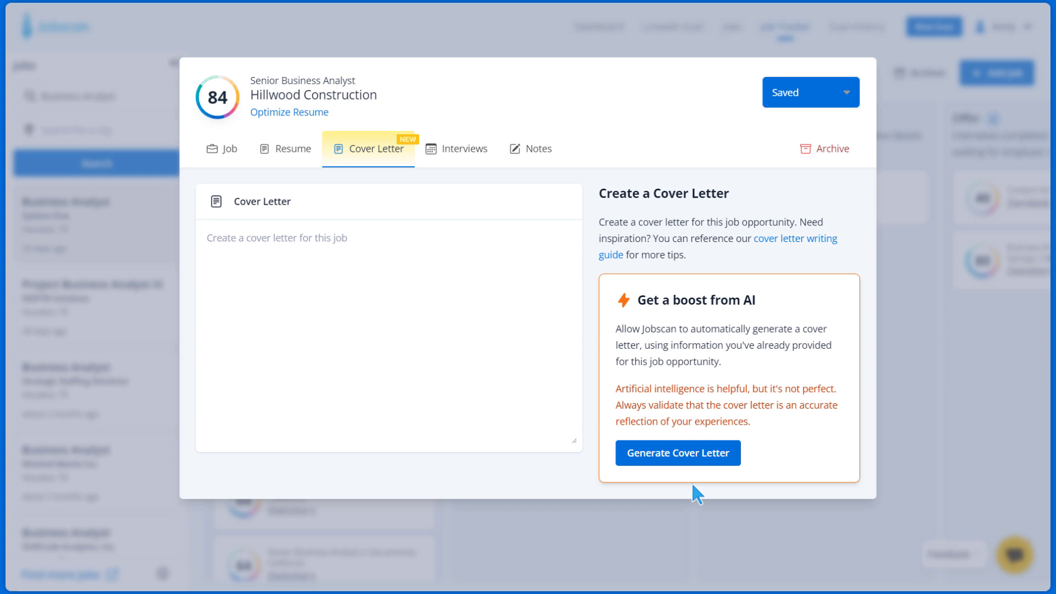
left_click(682, 452)
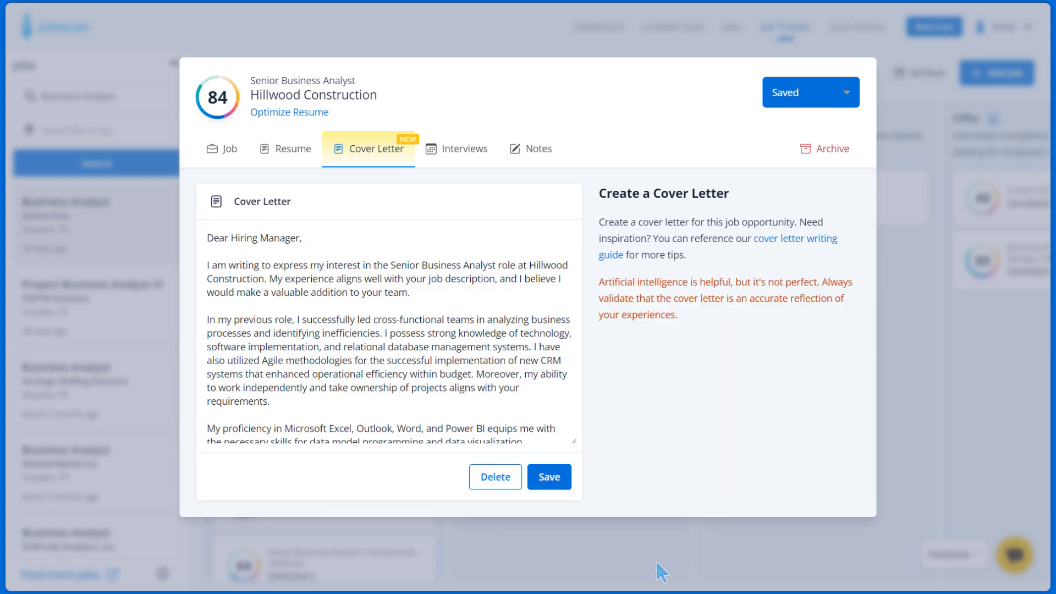
left_click(552, 478)
key("Escape")
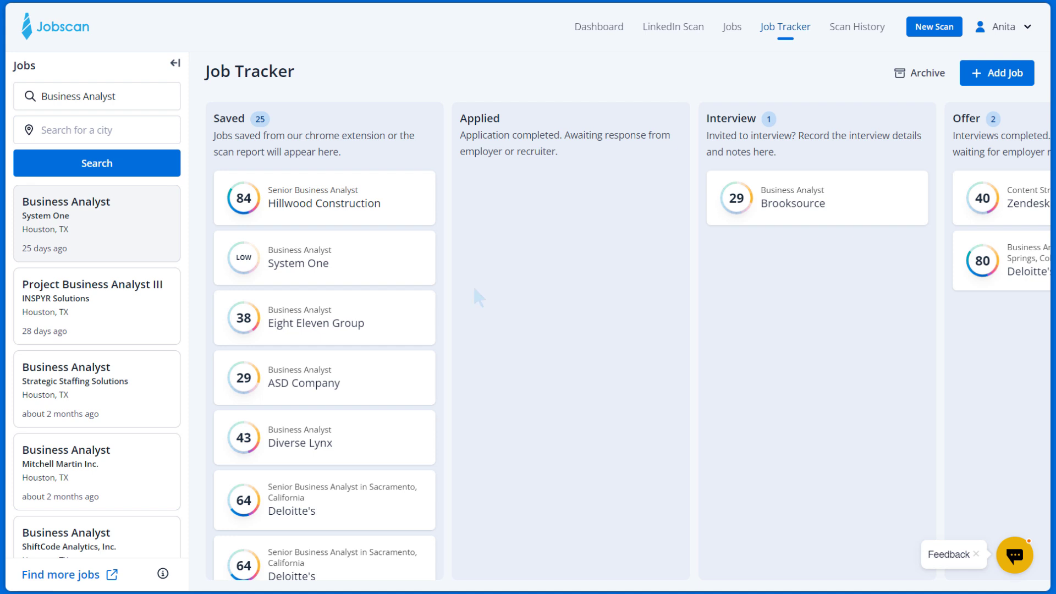
Drag the Hillwood Construction card into Applied and reopen its job details.
left_click_drag(326, 205, 561, 196)
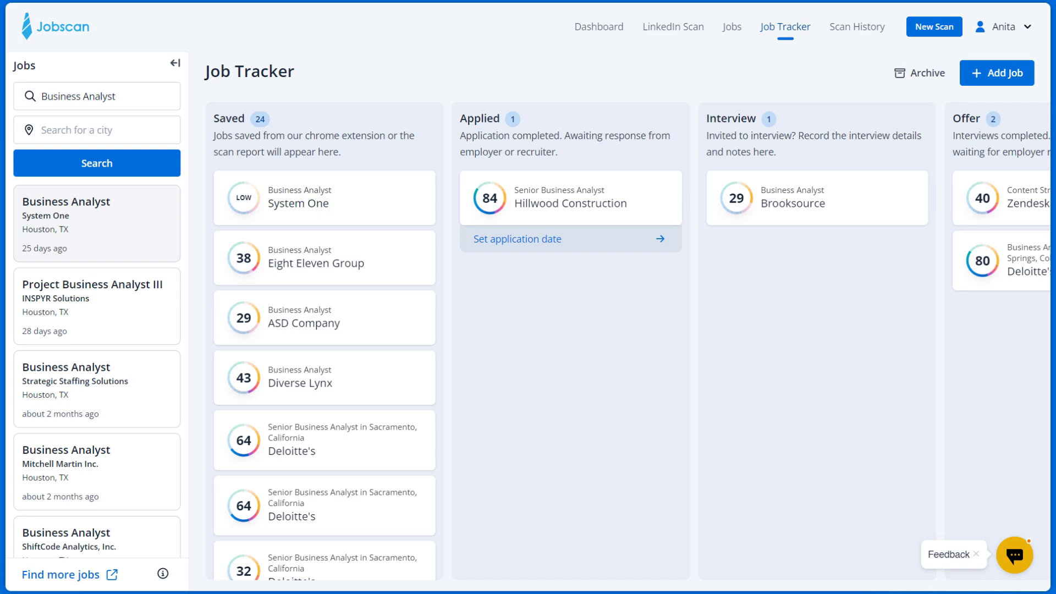
left_click(317, 199)
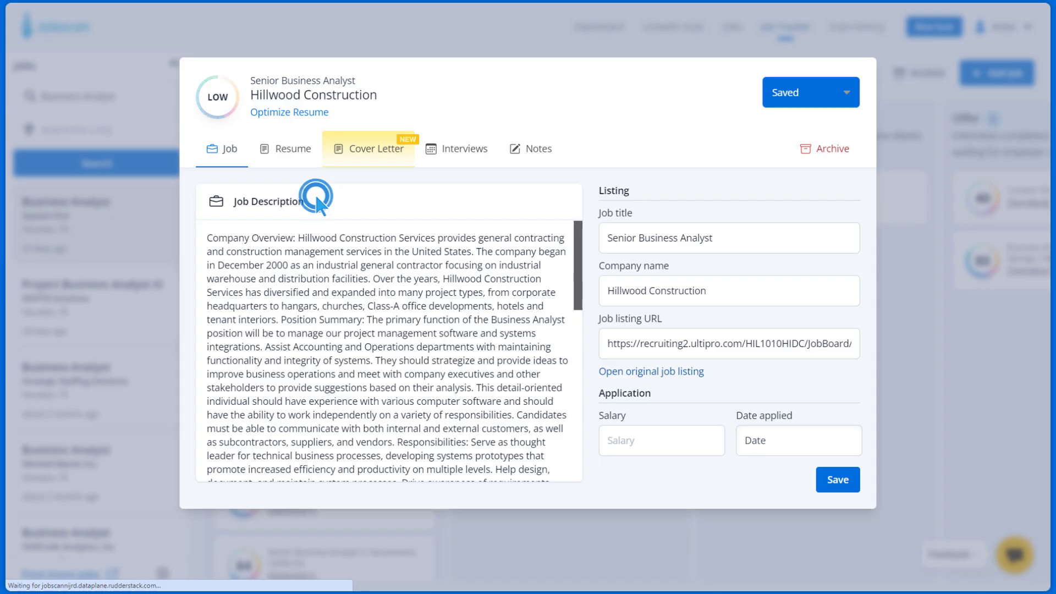
Set the Hillwood job's applied date to Jun 27, 2024 and status to Applied, then save.
left_click(784, 440)
left_click(869, 384)
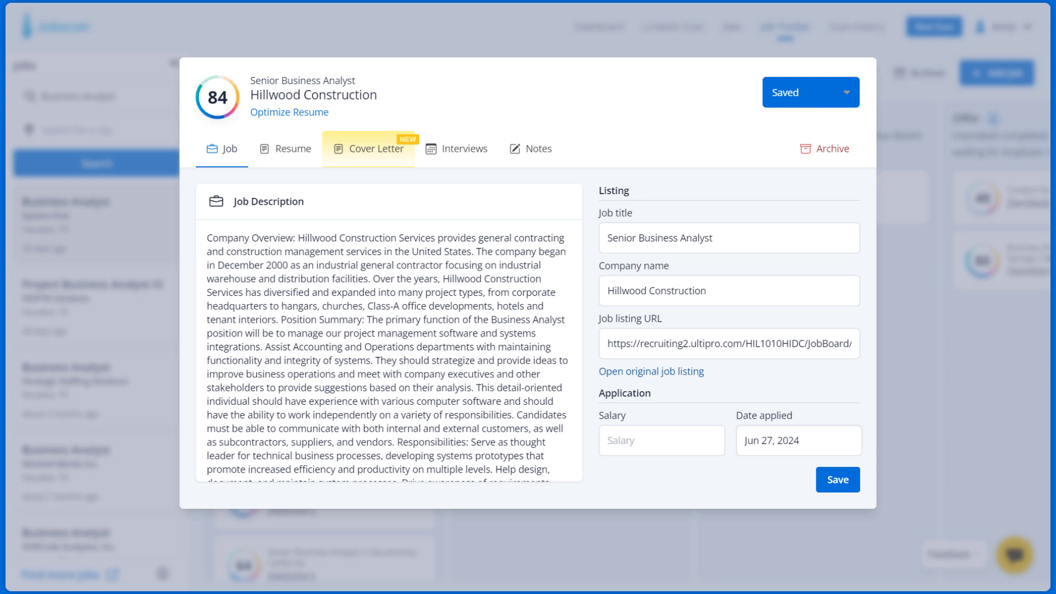
left_click(816, 94)
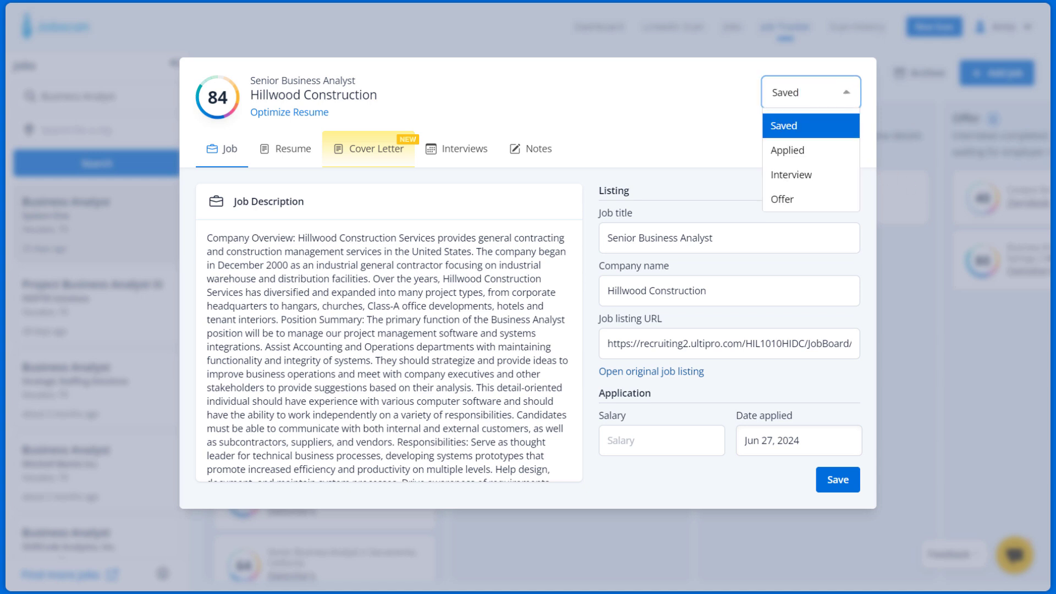
left_click(788, 151)
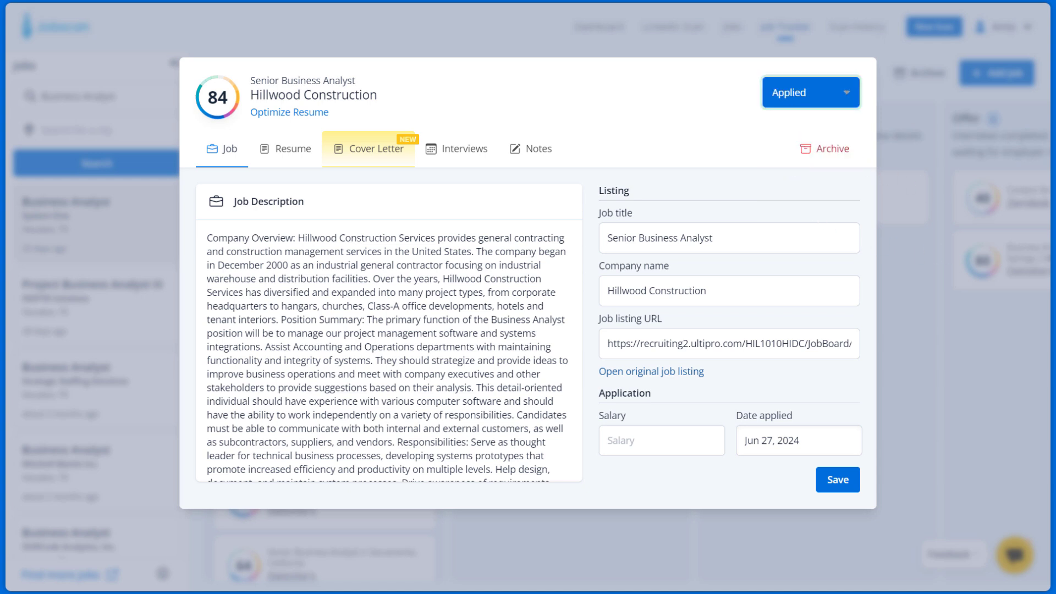
left_click(838, 481)
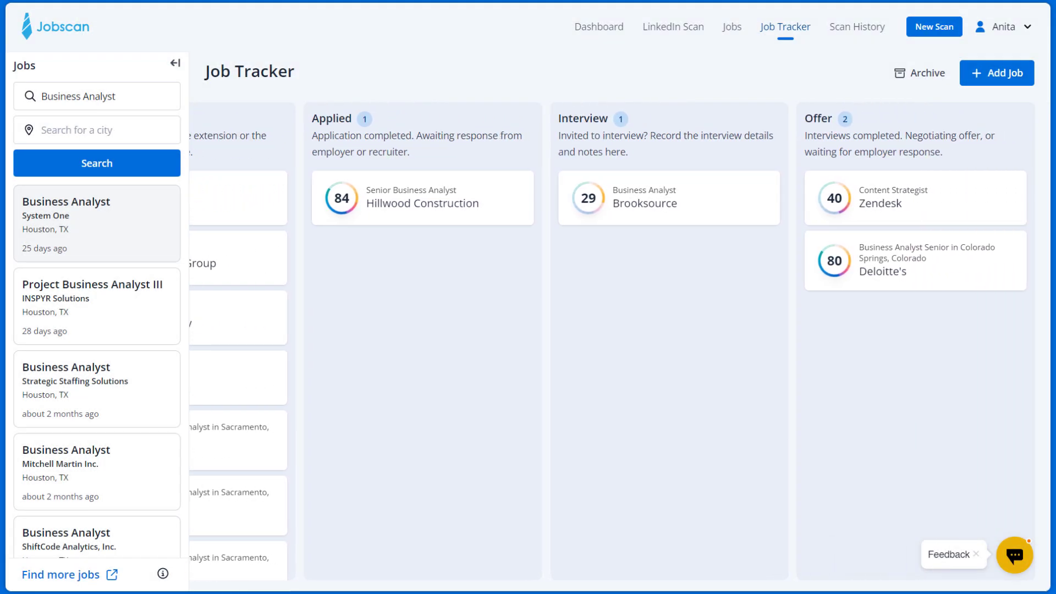
Move the Hillwood Construction card into the Interview column and reopen its details.
left_click_drag(405, 204, 649, 197)
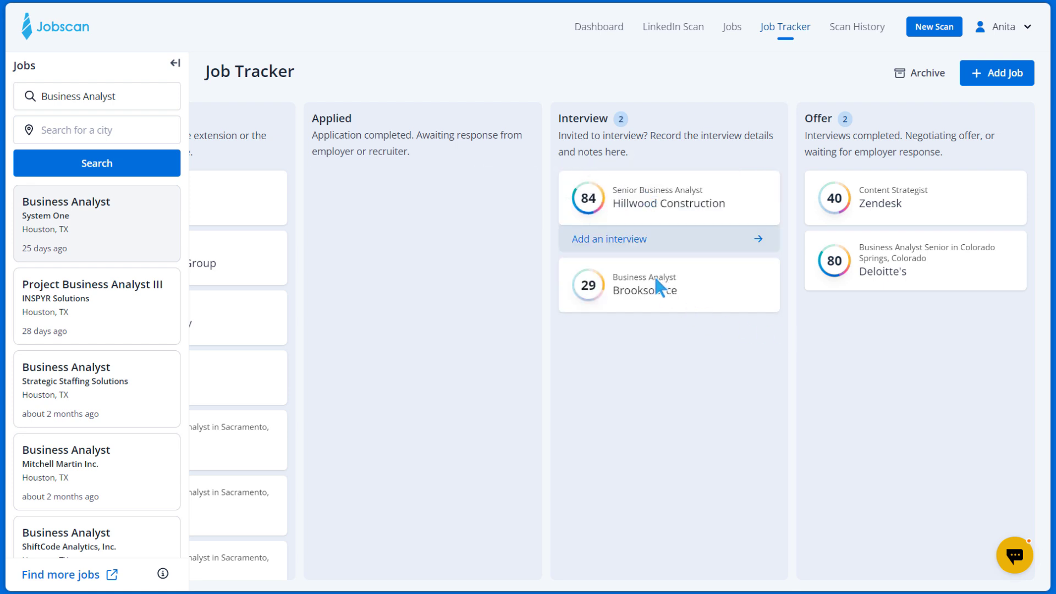
left_click(637, 238)
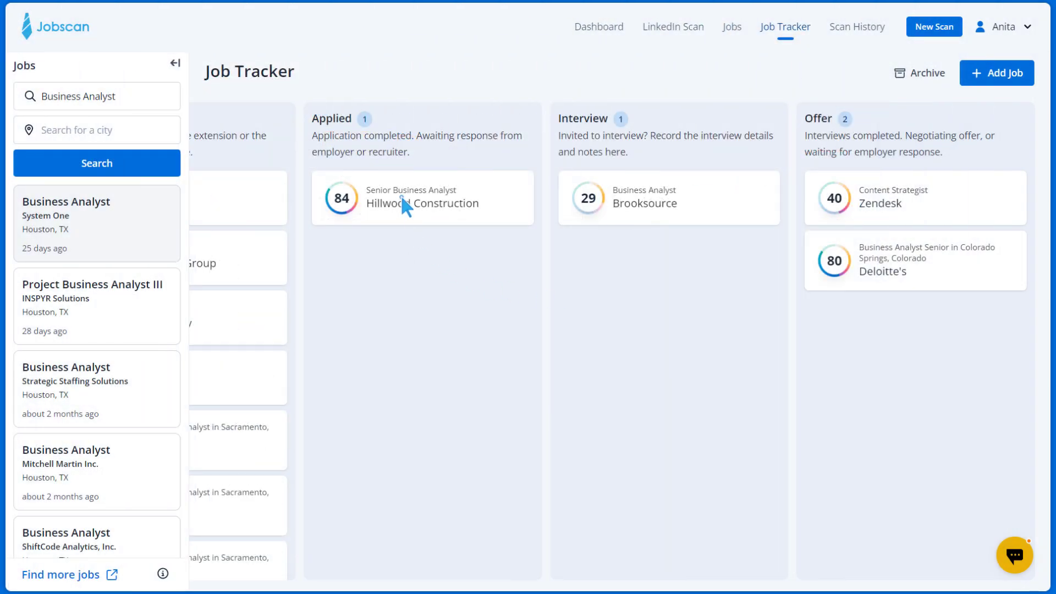
left_click(401, 199)
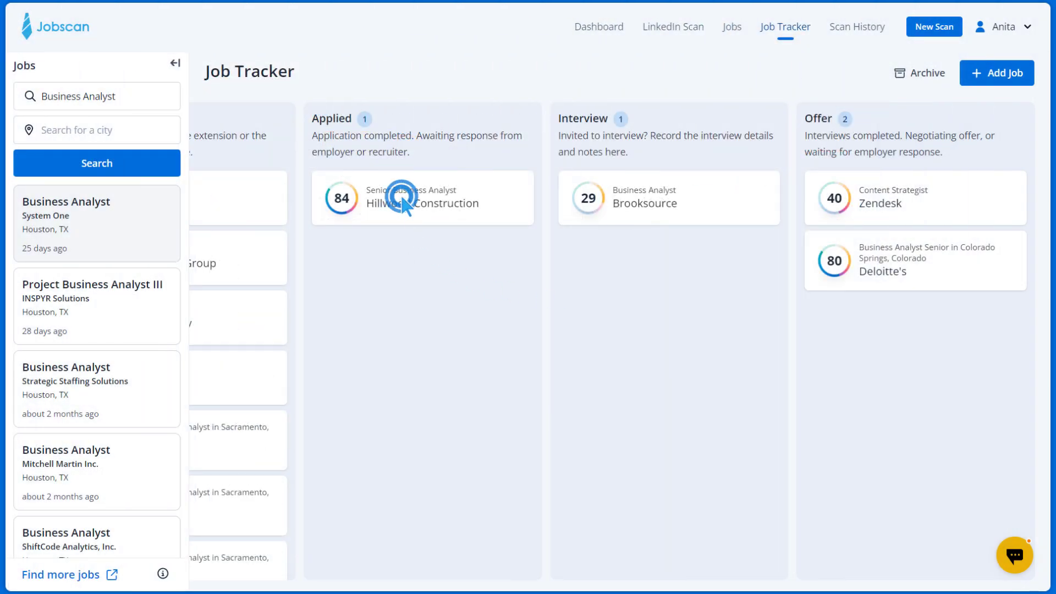
Save an in-person interview on Jun 30 at 2:47 PM with notes praising the interviewer.
left_click(458, 148)
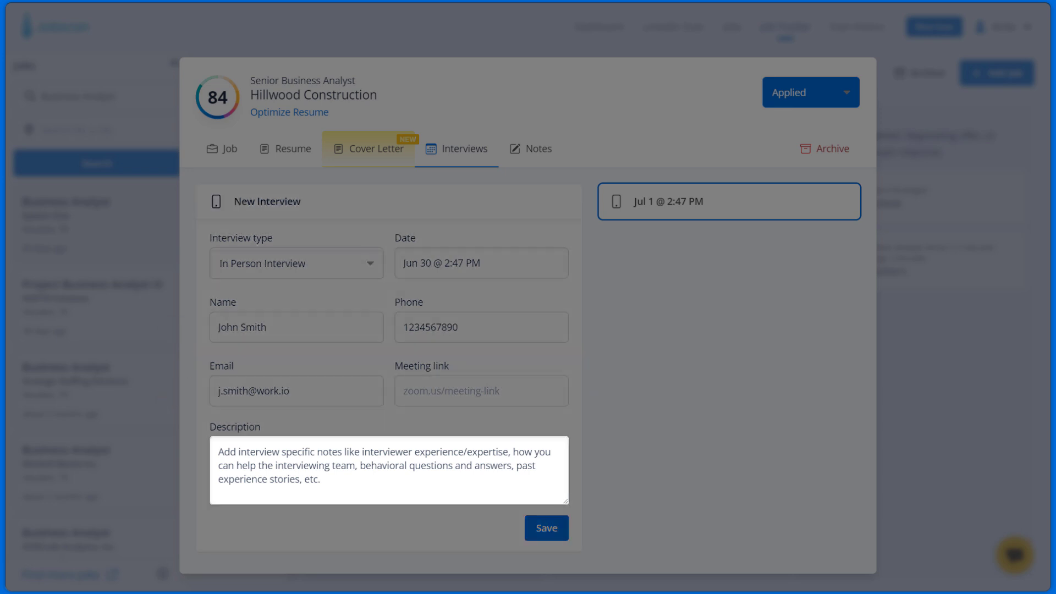
type("The interviewer was so professional and has much experience. He asked many questions related to my area of expertise and the interview went so smooth")
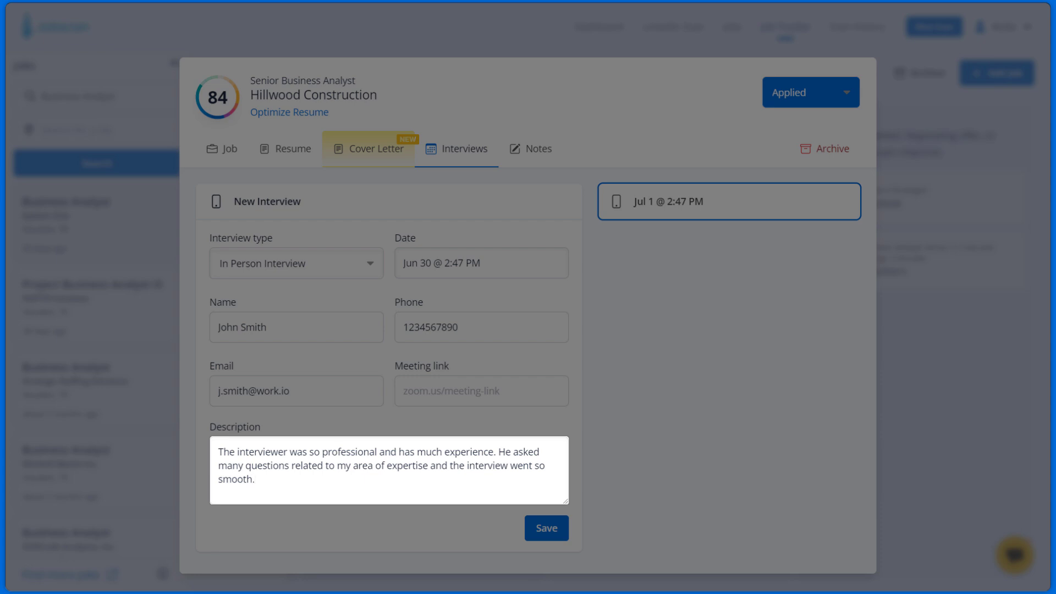
type(".")
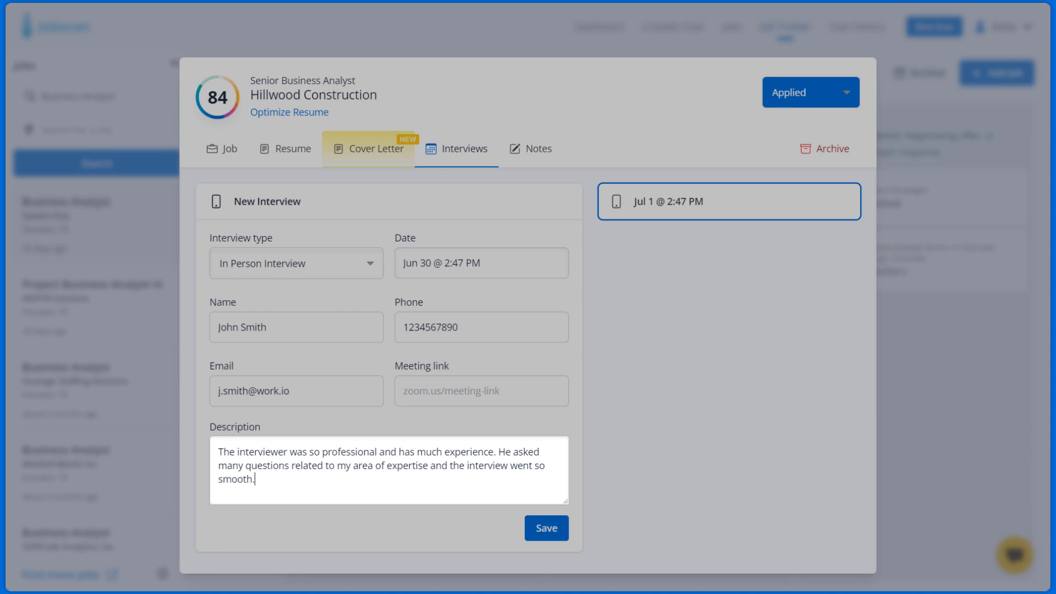
left_click(547, 529)
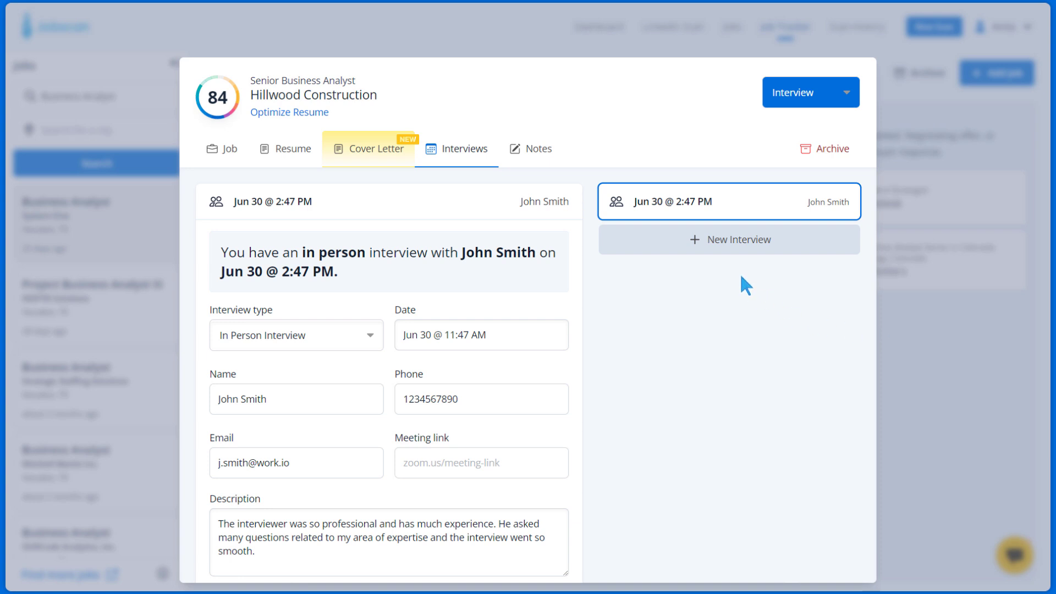
Add and save a Video Interview on Jul 1 at 2:47 PM with contact details and meeting link.
left_click(724, 238)
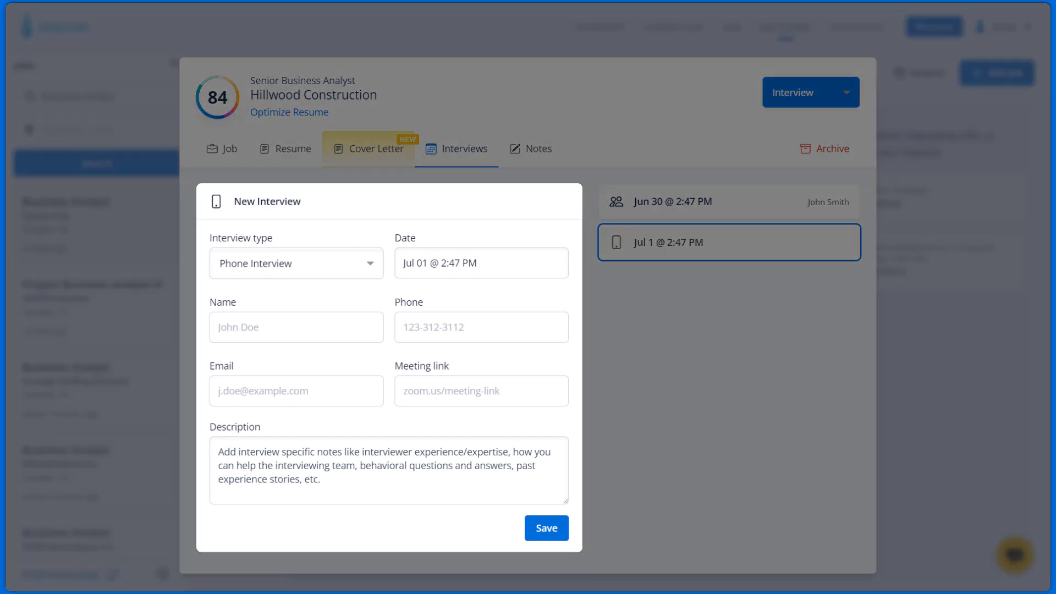
left_click(273, 266)
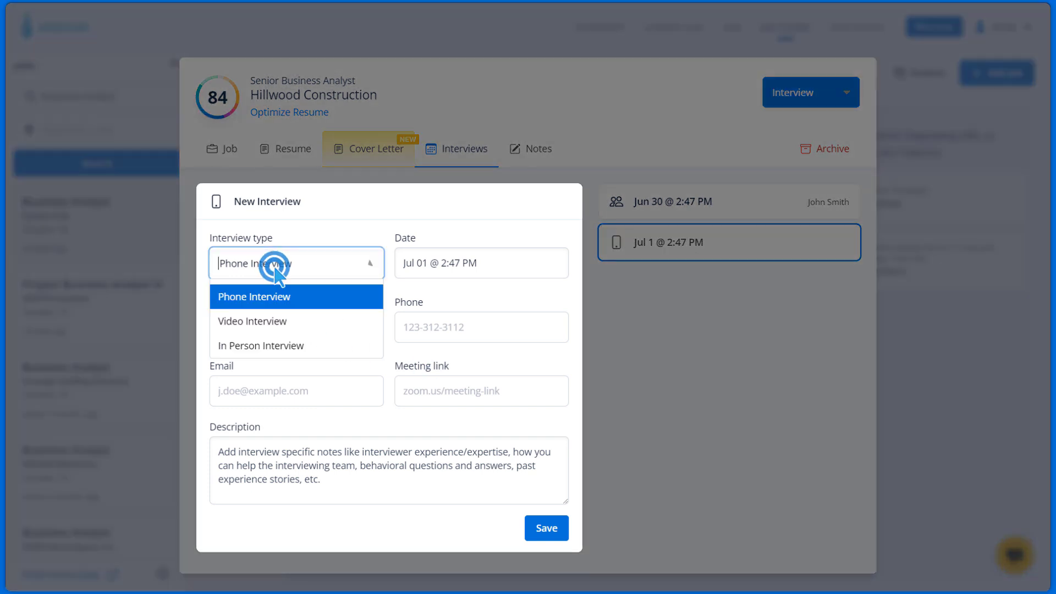
left_click(253, 323)
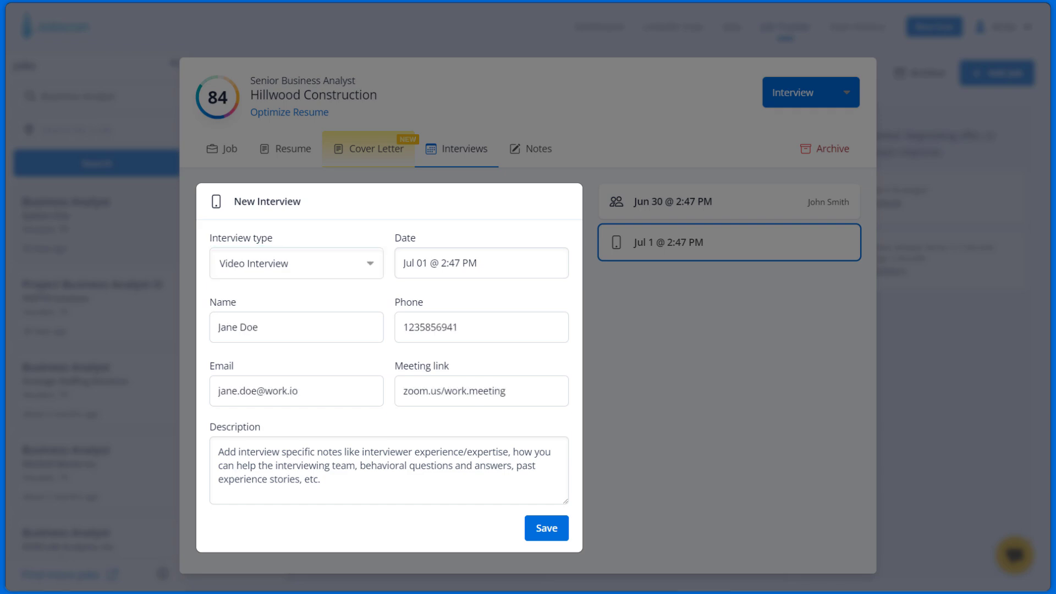
left_click(547, 529)
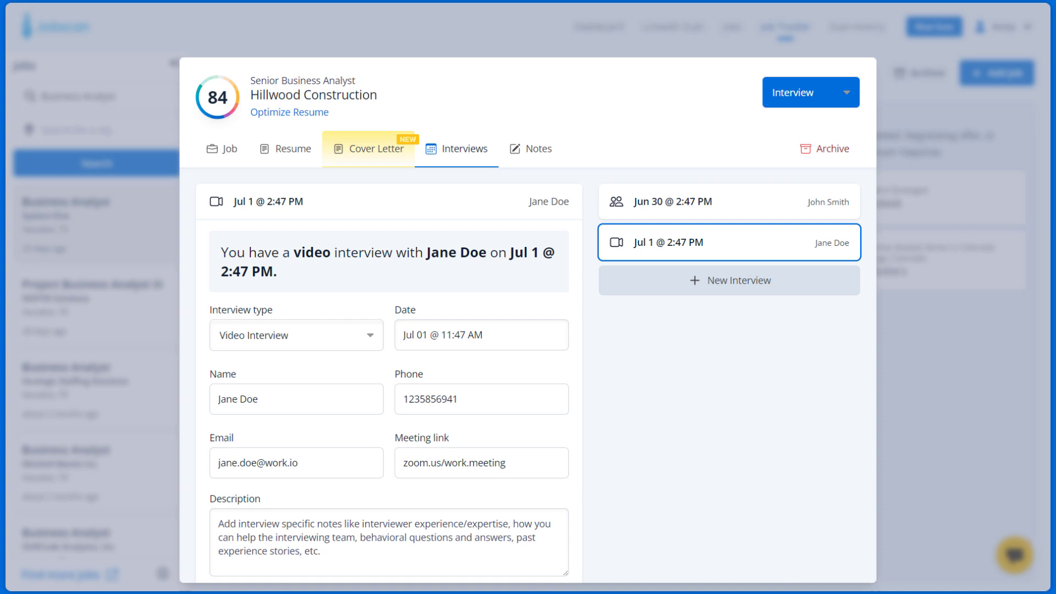
Add a 'This job is perfect for…' note to the Hillwood Construction job and close its details.
left_click(534, 147)
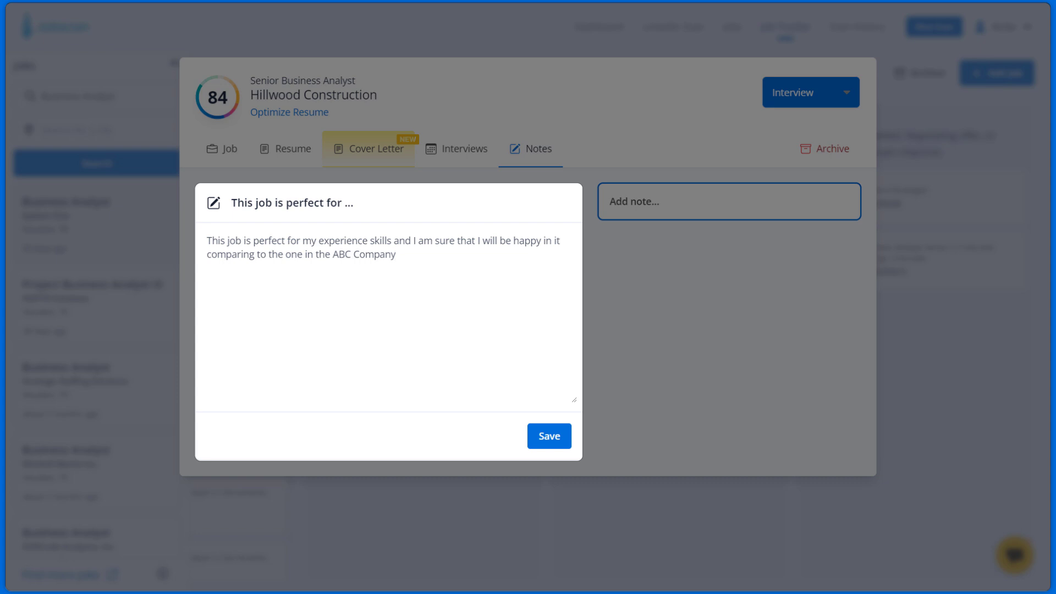
left_click(547, 440)
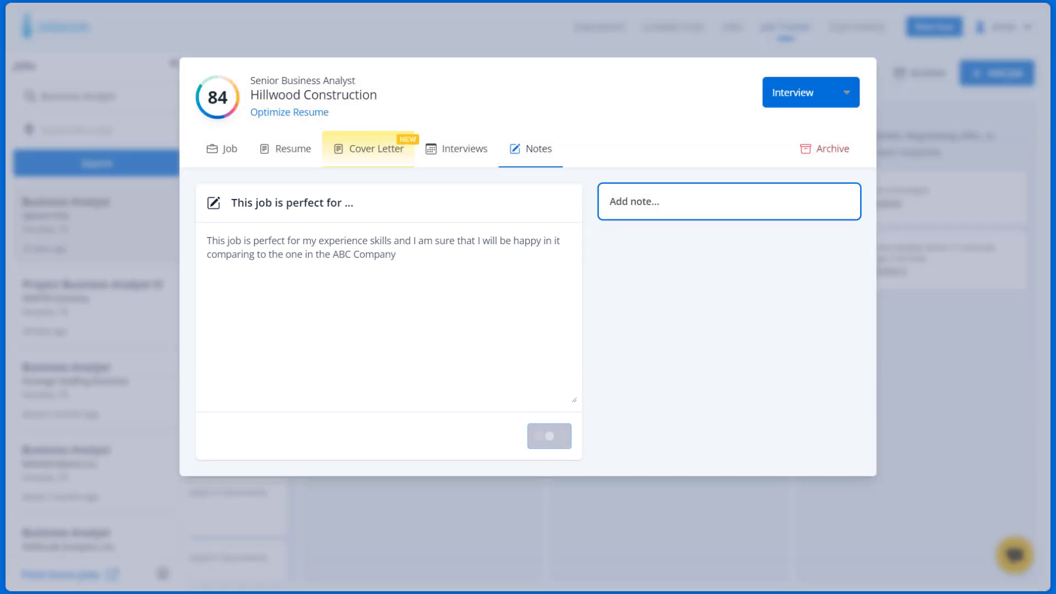
key("Escape")
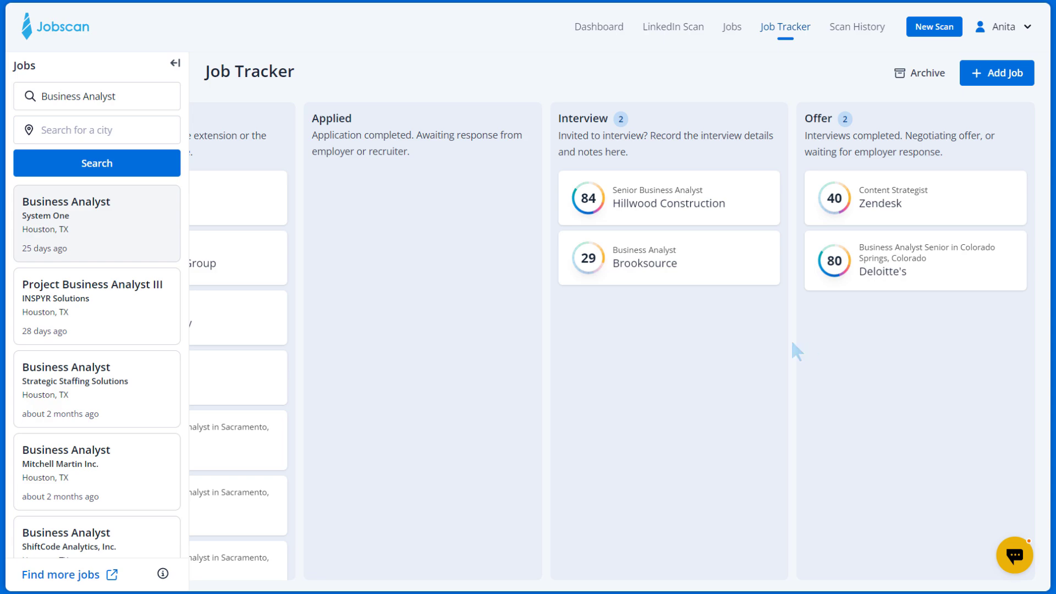
Archive the Brooksource Business Analyst job, confirming and saving the change.
left_click(653, 253)
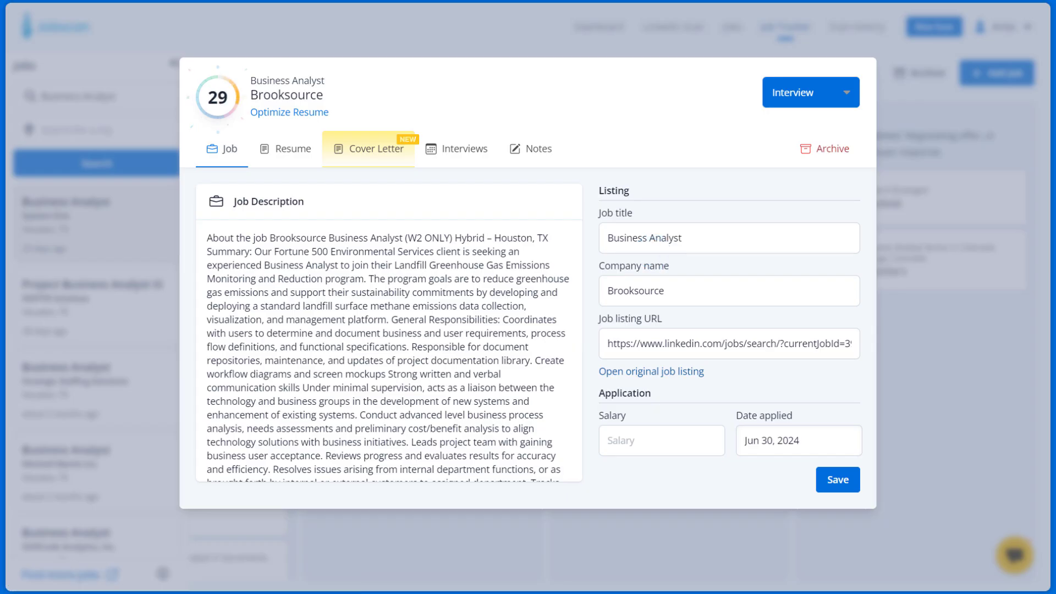
left_click(827, 148)
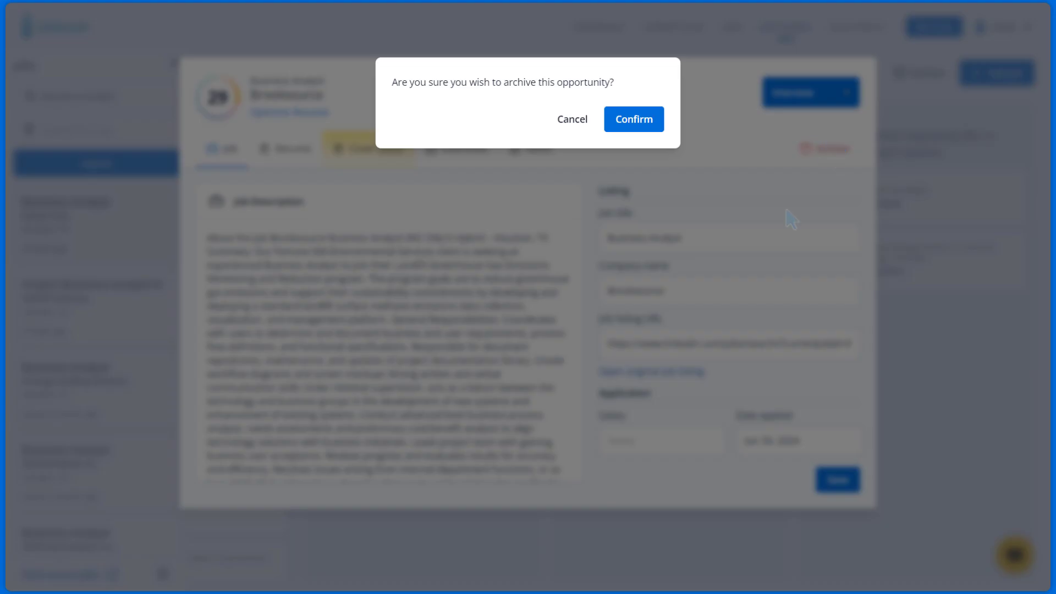
left_click(633, 122)
left_click(837, 523)
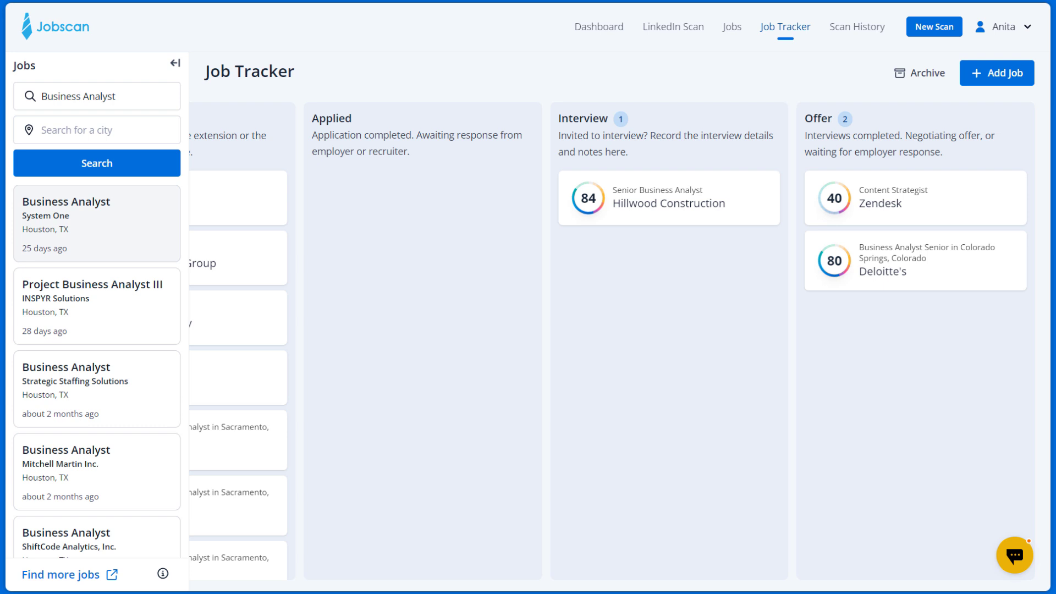
Move the Hillwood Construction card into Offer and save a 120,000 salary on it.
left_click_drag(667, 197, 910, 193)
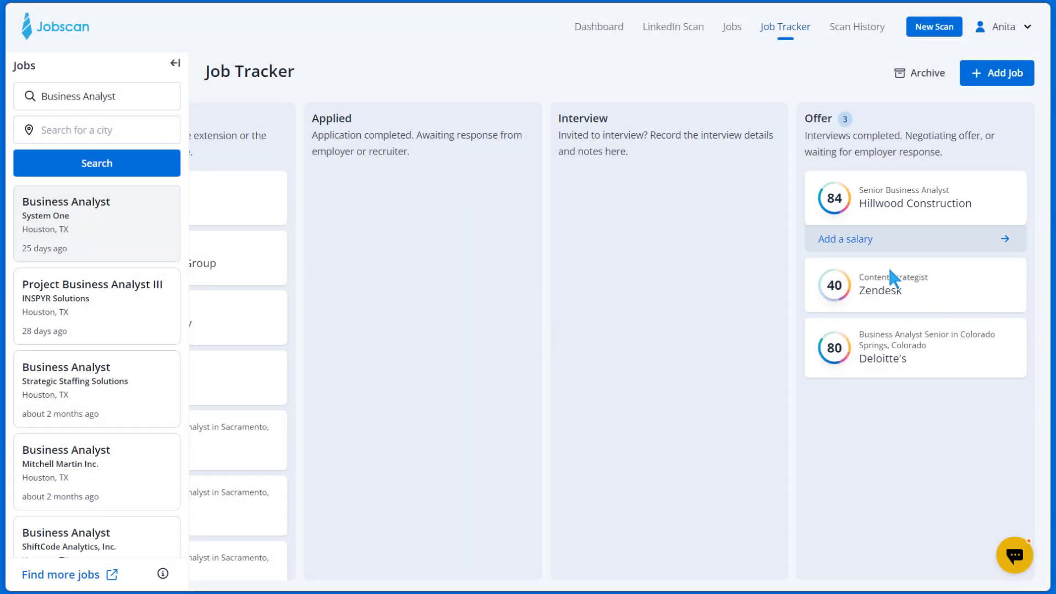
left_click(880, 237)
type("1200000")
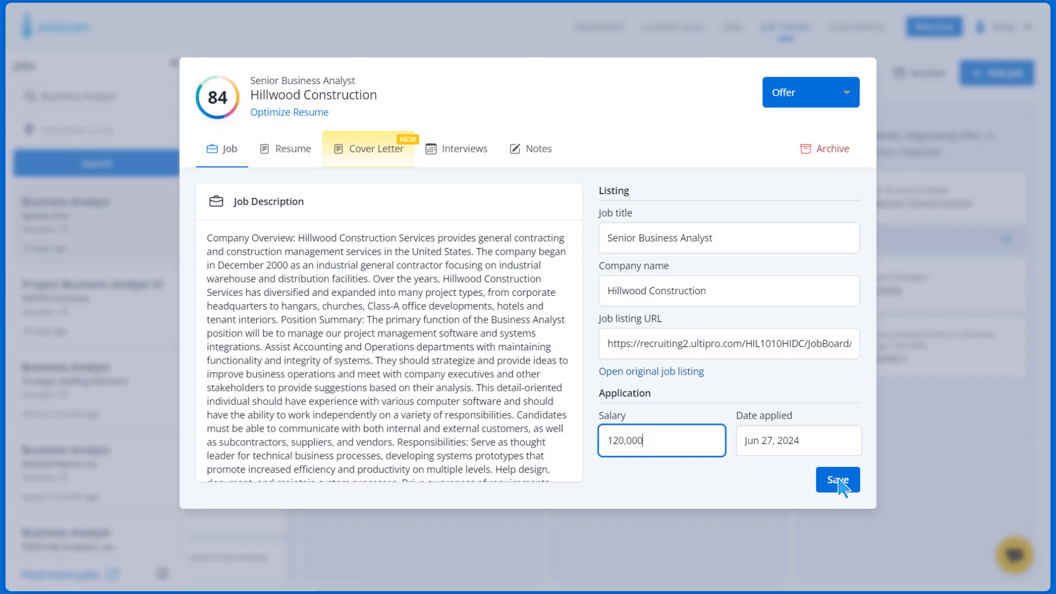
left_click(838, 478)
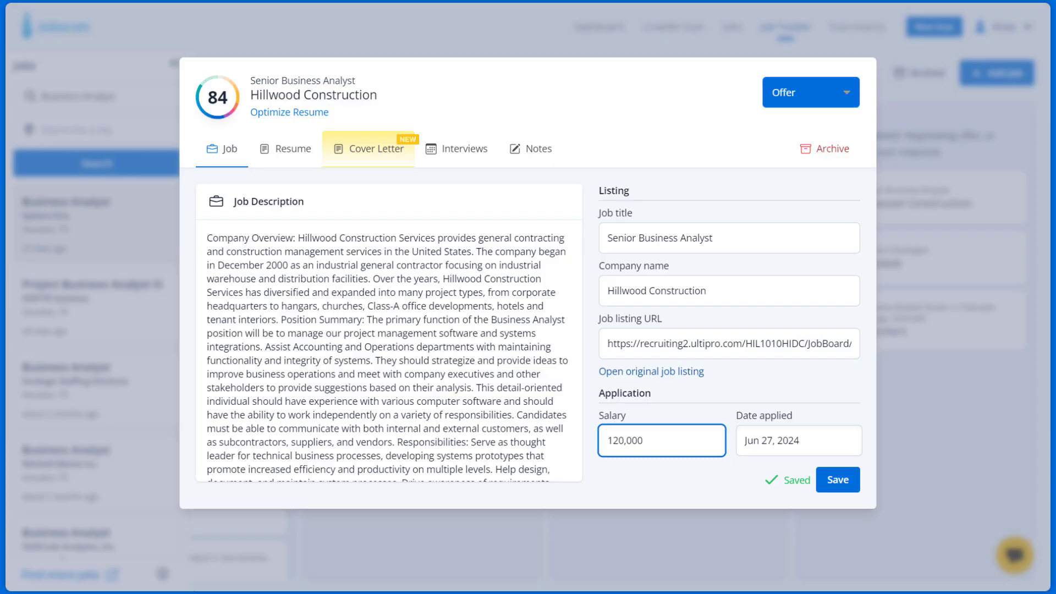
key("Escape")
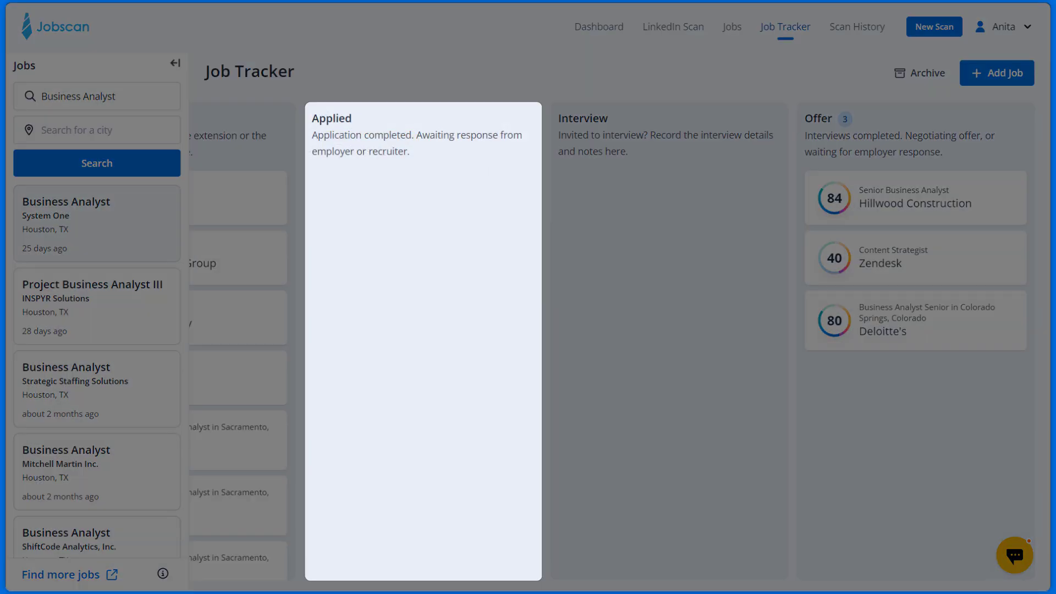